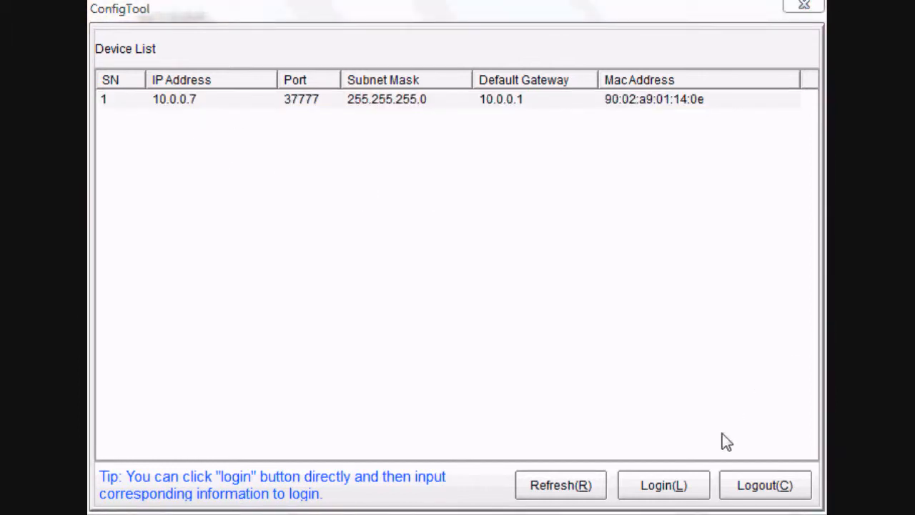
Select the camera at 10.0.0.7 in ConfigTool and log into its configuration.
left_click(468, 104)
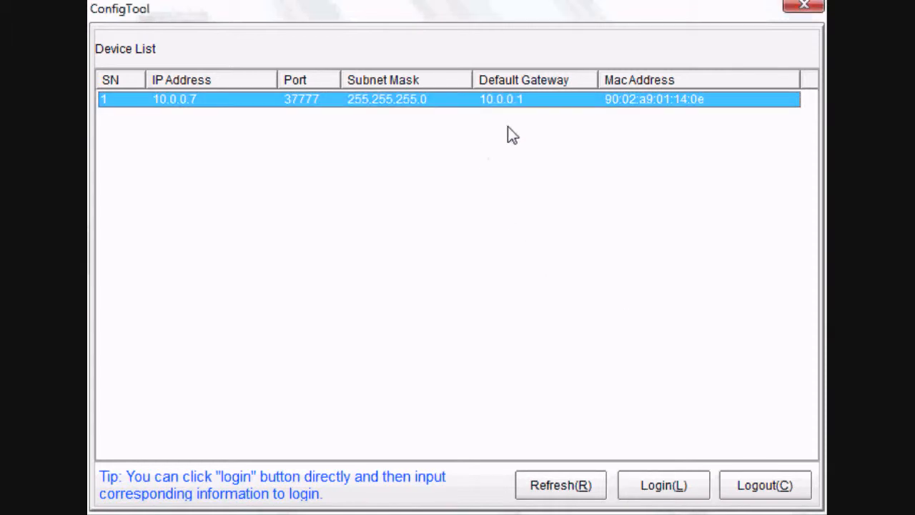
left_click(646, 493)
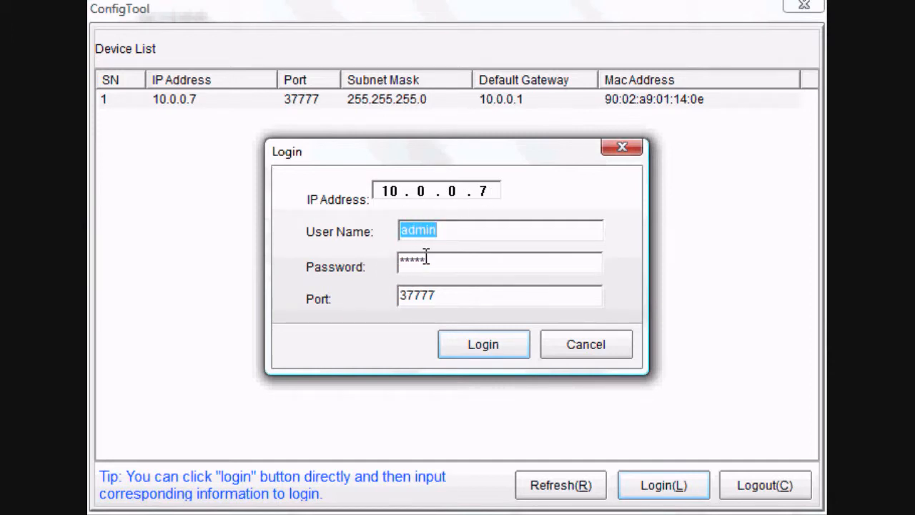
left_click(491, 352)
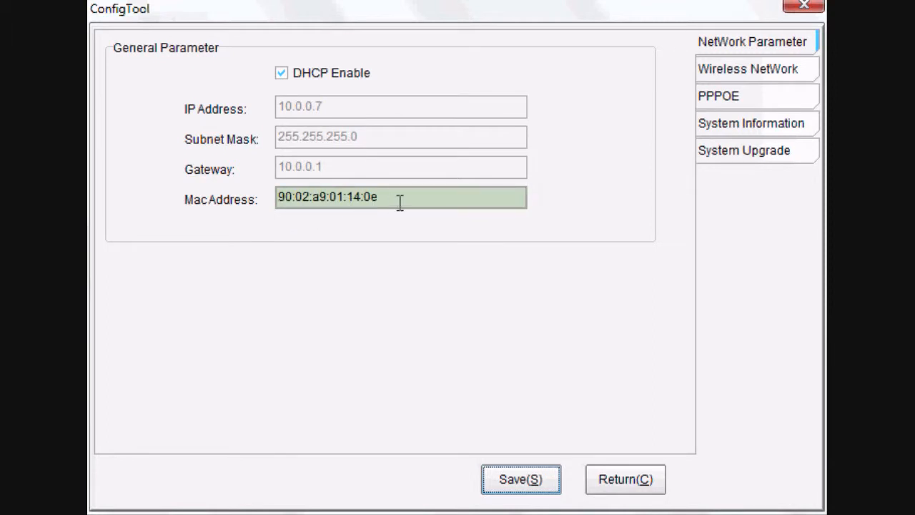
Disable DHCP to keep 10.0.0.7 static with gateway 10.0.0.1, save, and acknowledge the confirmation.
left_click(280, 72)
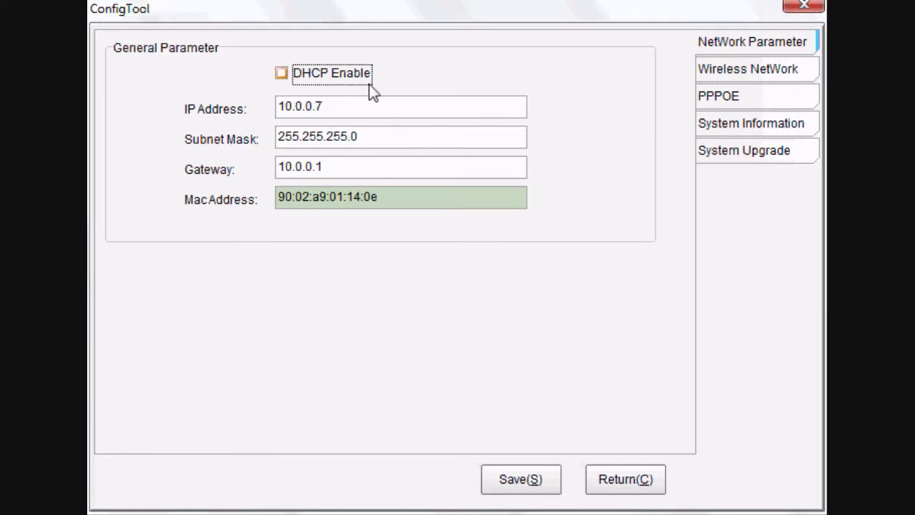
left_click(533, 485)
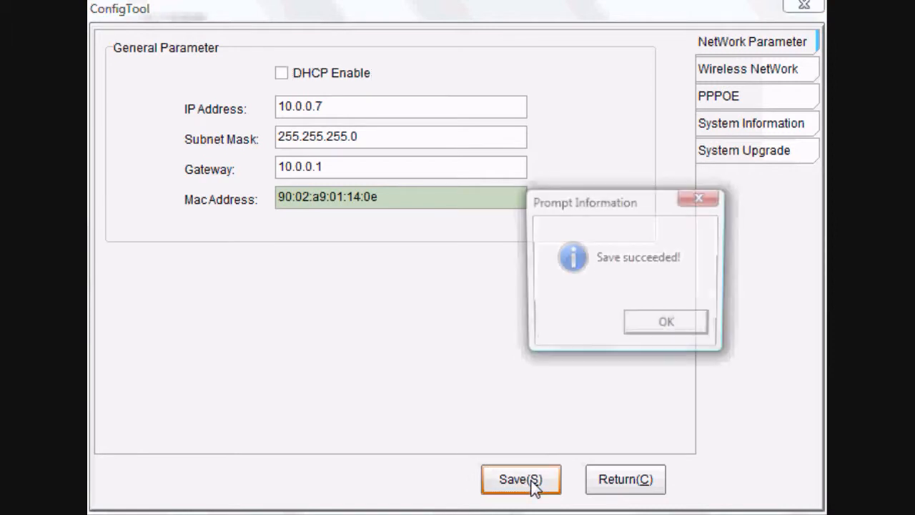
left_click(657, 333)
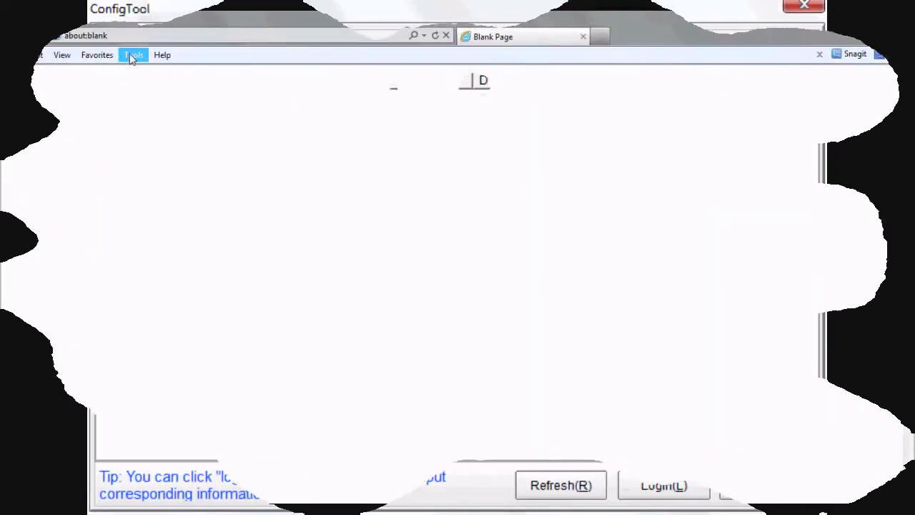
Bring up Internet Options' Security settings and the Internet zone's custom level dialog.
left_click(134, 55)
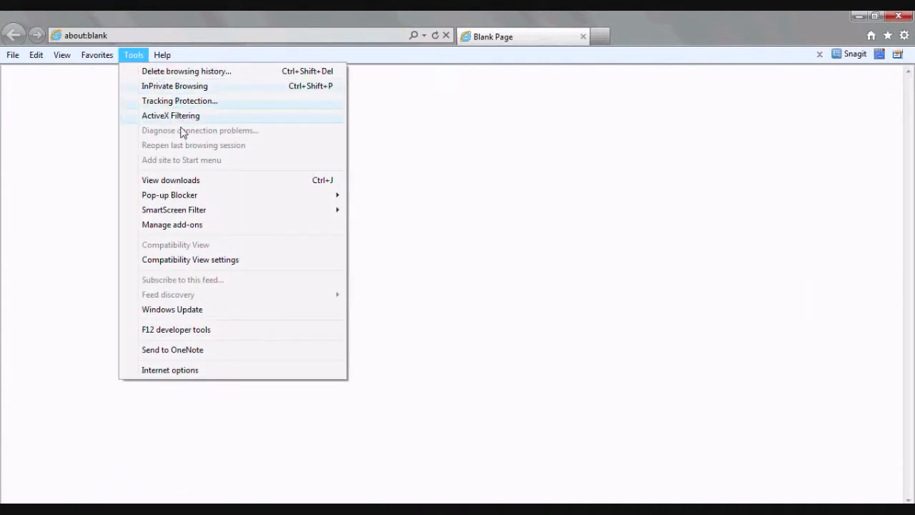
left_click(223, 371)
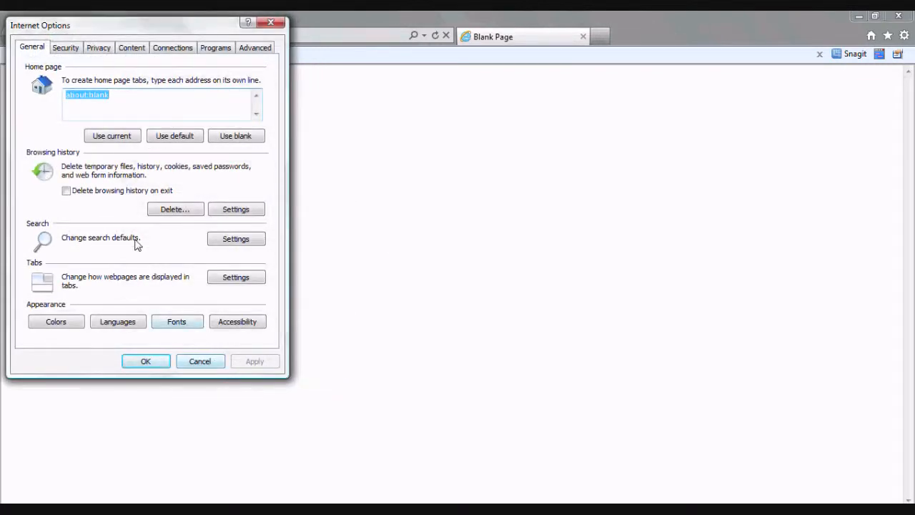
left_click(71, 52)
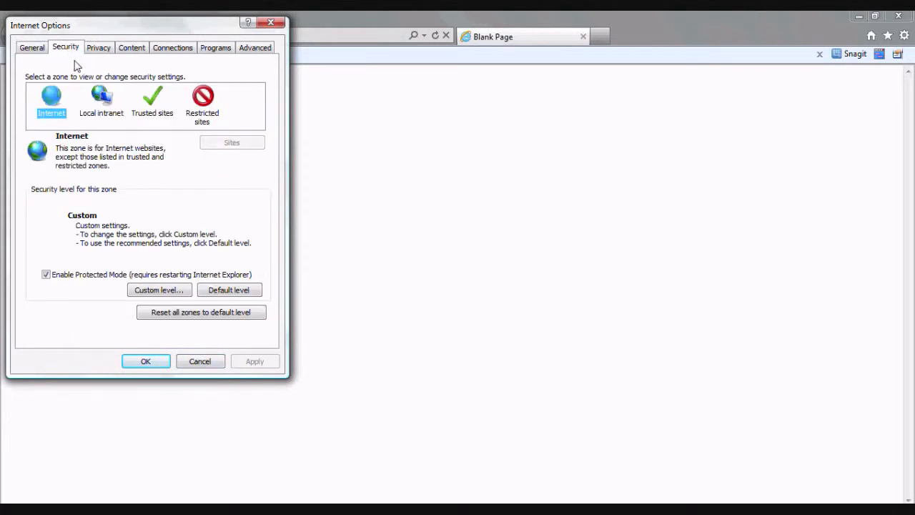
left_click(158, 290)
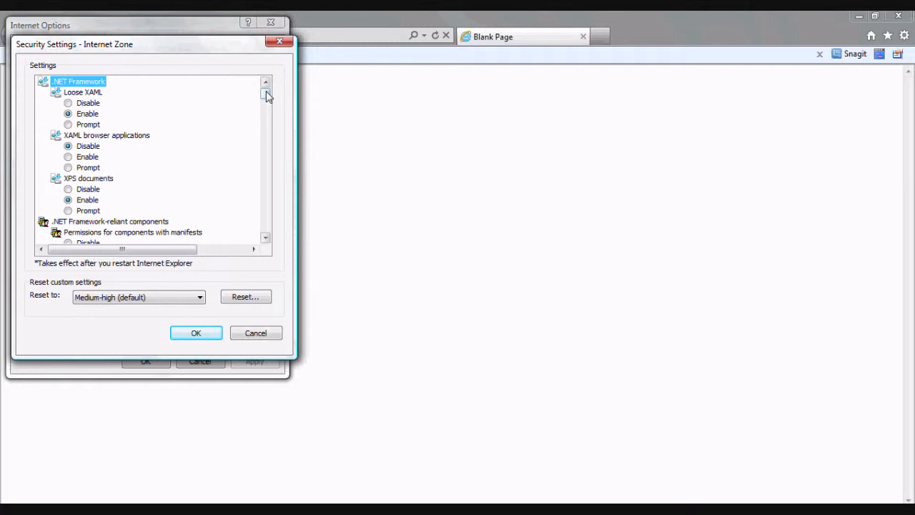
Set signed and unsigned ActiveX downloads and unsafe ActiveX initialization to Prompt, then confirm the change.
left_click_drag(267, 96, 272, 131)
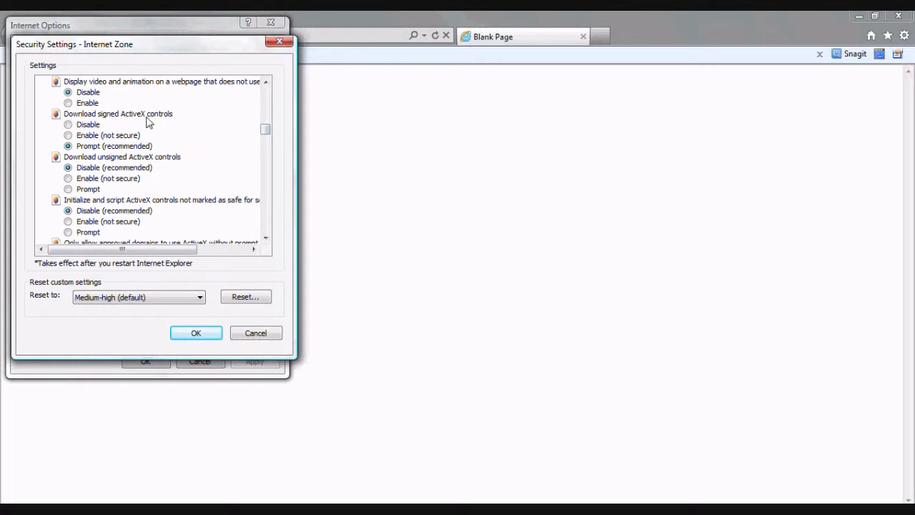
left_click(68, 147)
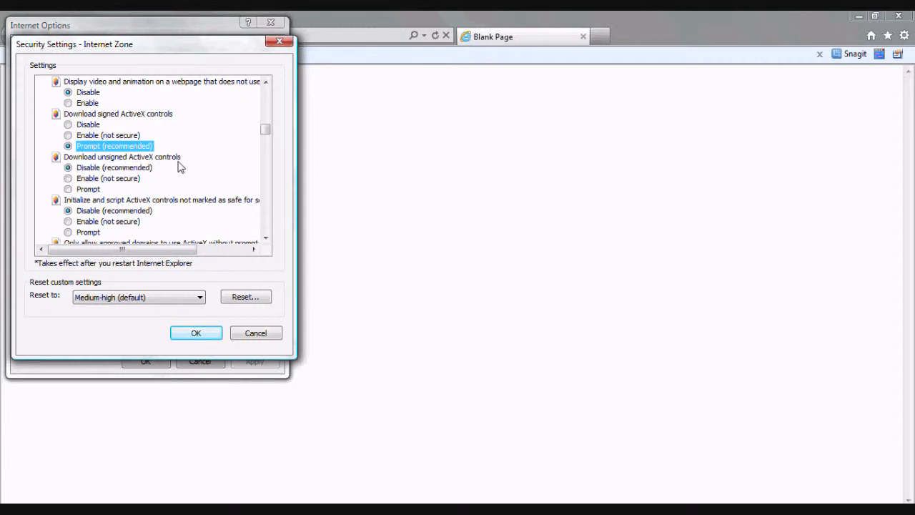
left_click(67, 189)
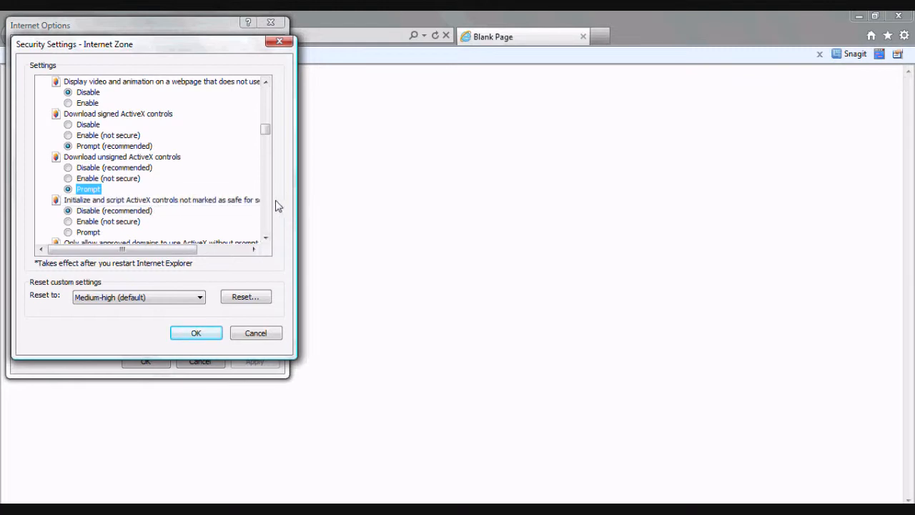
left_click(68, 232)
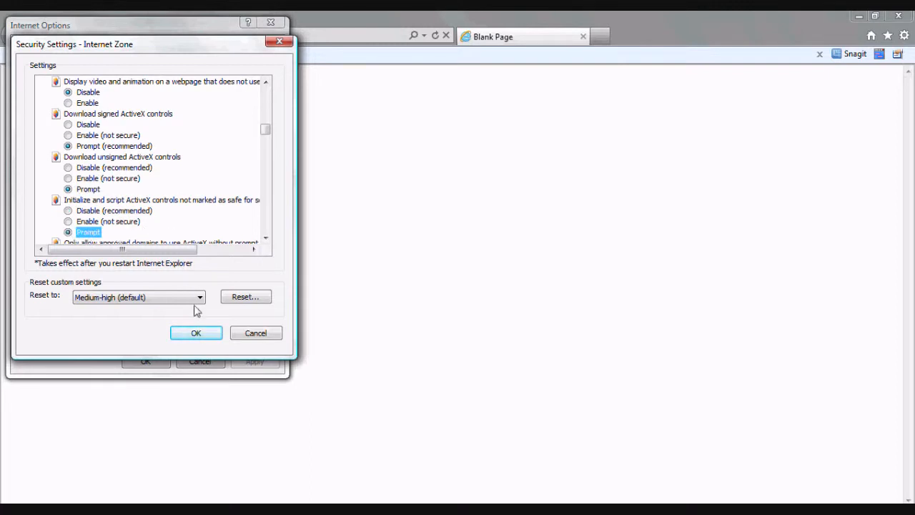
left_click(196, 334)
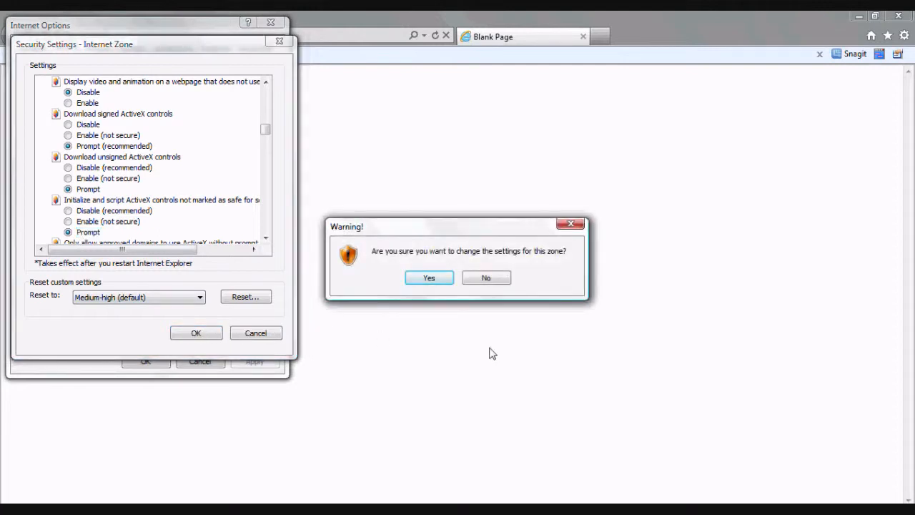
left_click(429, 278)
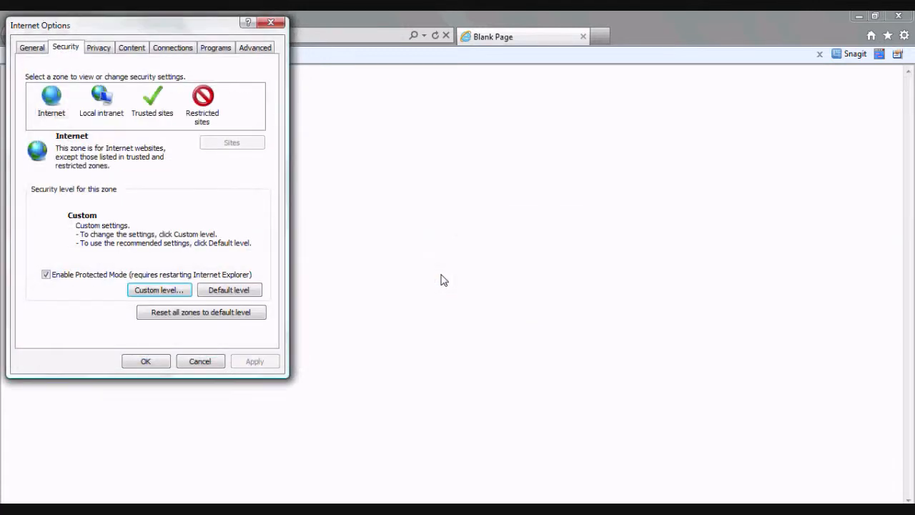
Close Internet Options and browse to the camera's address 10.0.0.7 in place of about:blank.
left_click(145, 362)
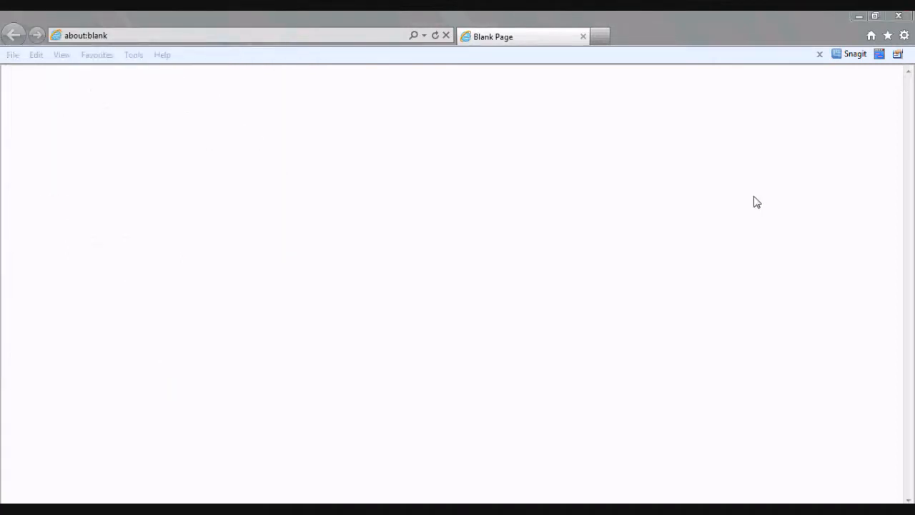
left_click(193, 36)
key("BackSpace")
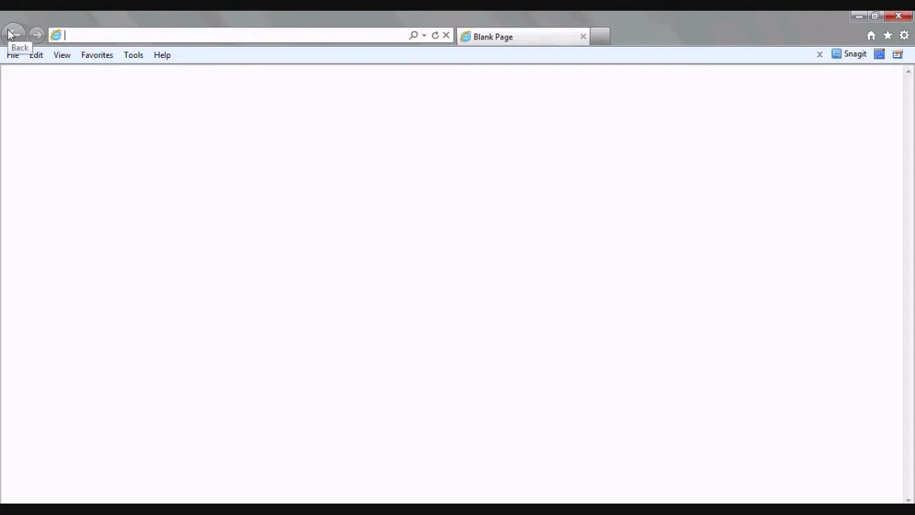
type("10.0.0.")
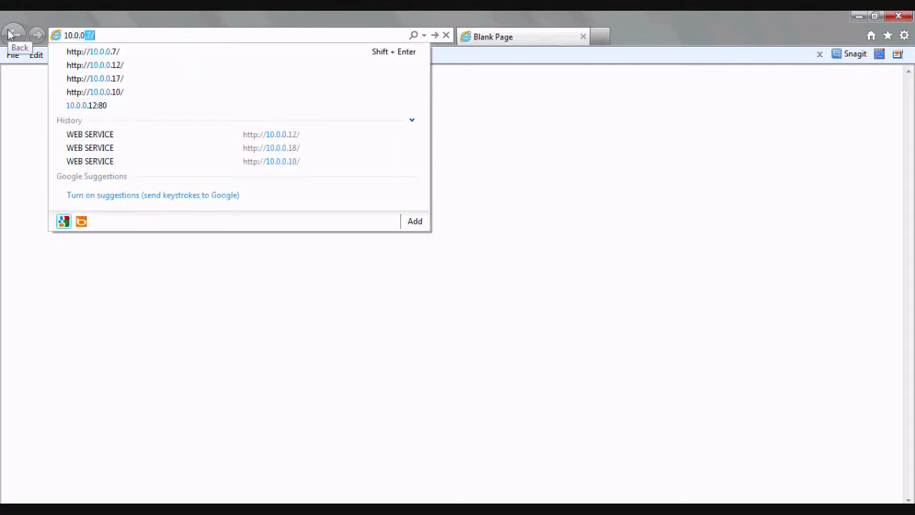
type("7")
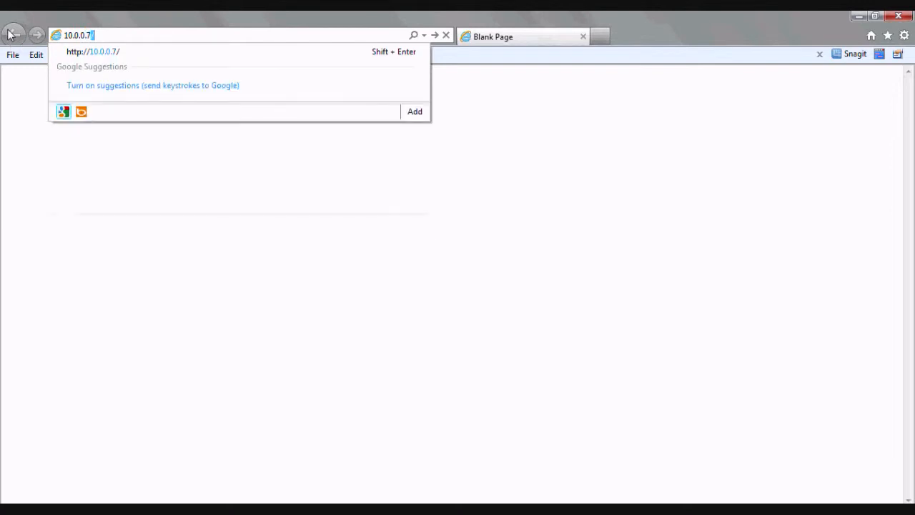
key("Return")
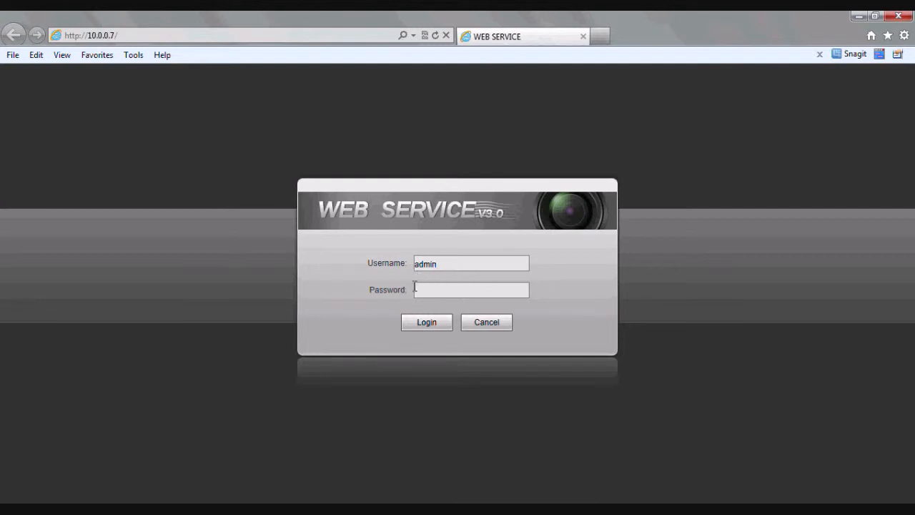
Log in with the account password, allow the SurveillanceCtrl add-on, log in again, and open camera settings.
type("admin")
left_click(427, 322)
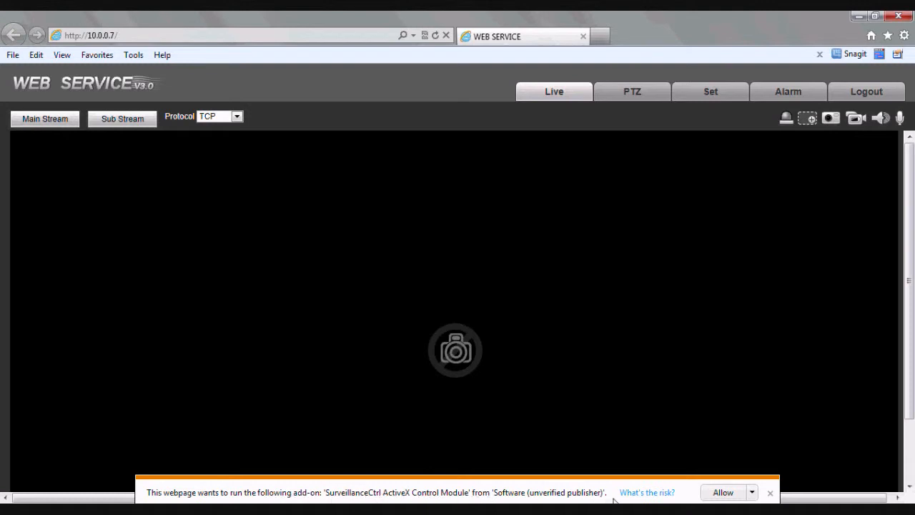
left_click(736, 493)
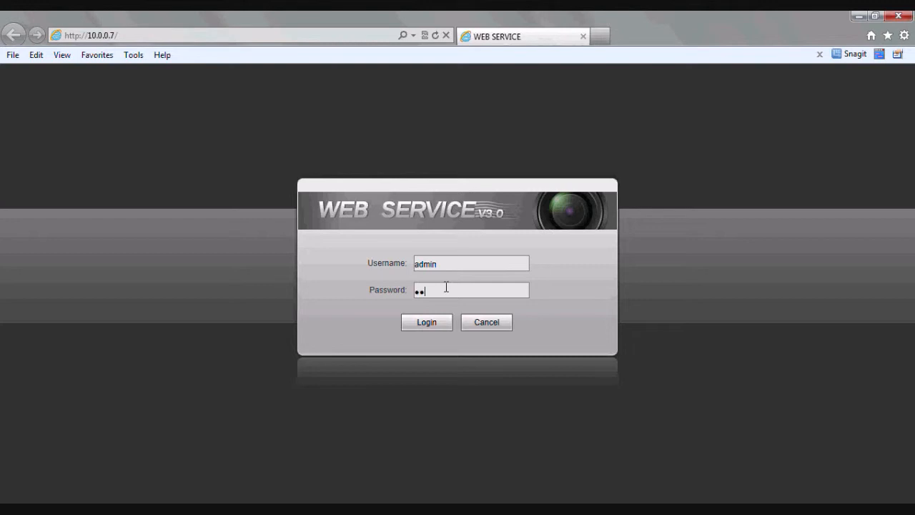
type("n")
left_click(437, 325)
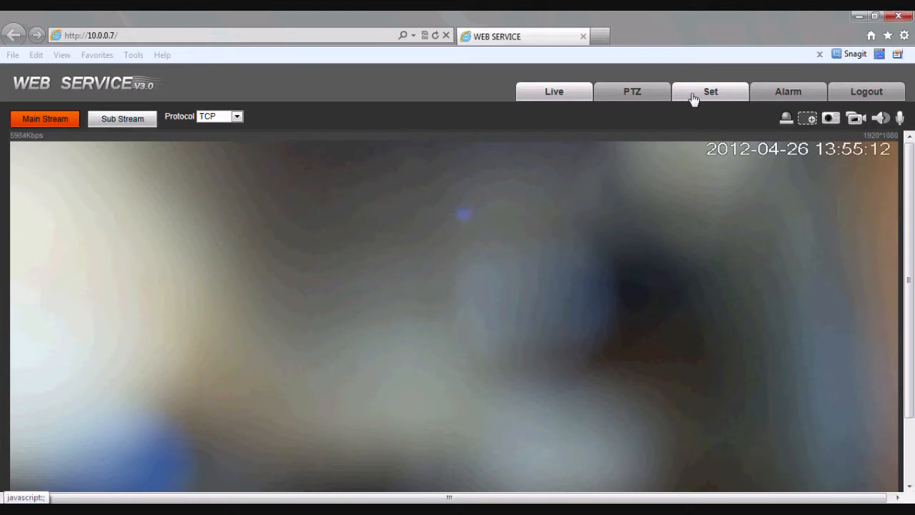
left_click(692, 100)
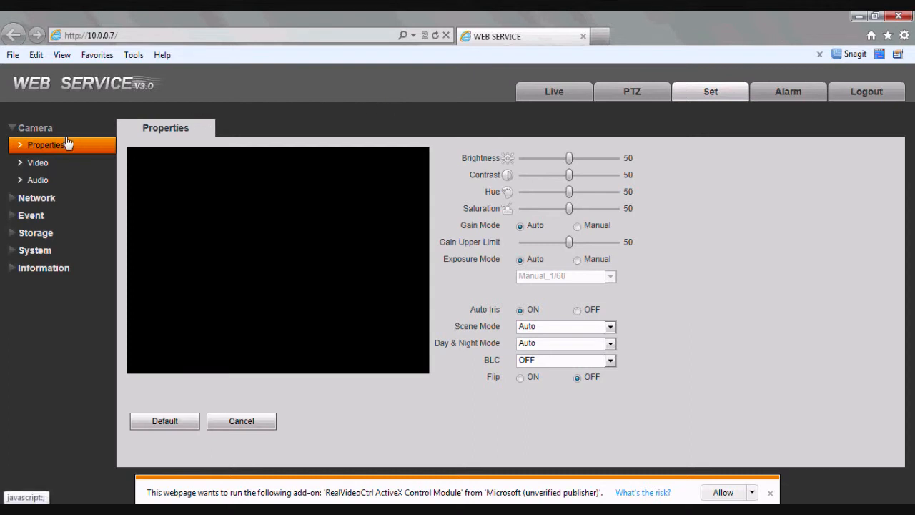
Open Camera > Video and allow the RealVideoCtrl ActiveX add-on.
left_click(37, 167)
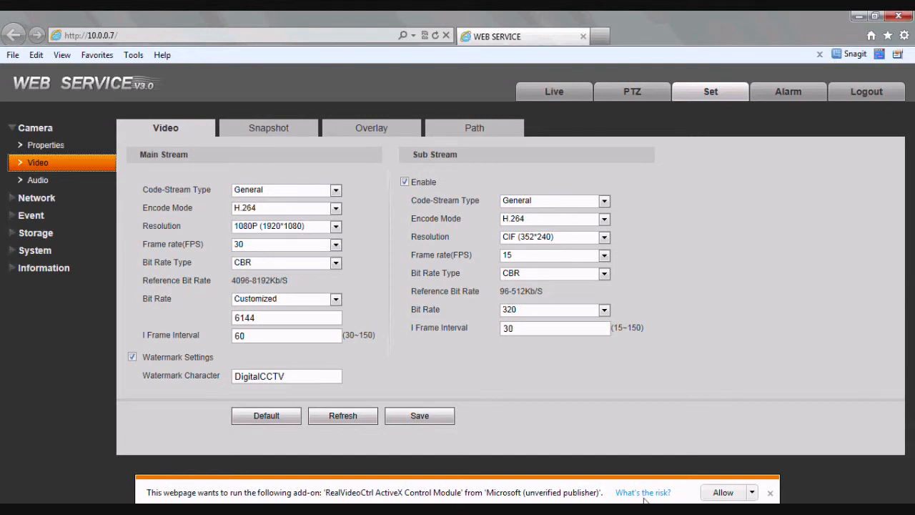
left_click(721, 492)
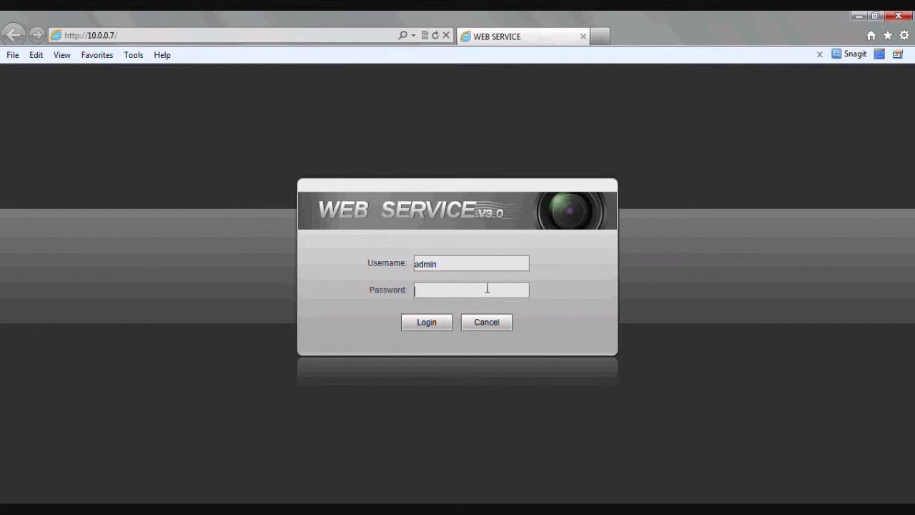
Re-enter the password and log in twice to the live view, then open the Set tab.
type("a")
left_click(427, 323)
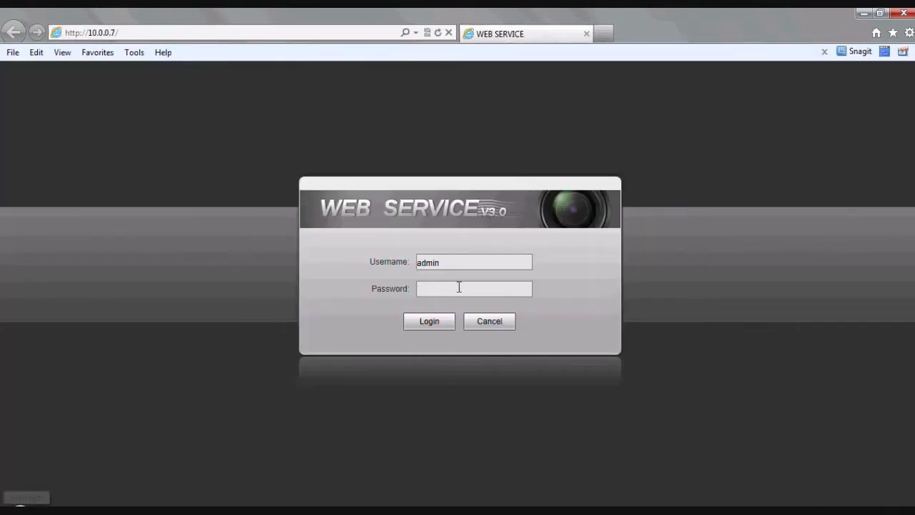
type("admi")
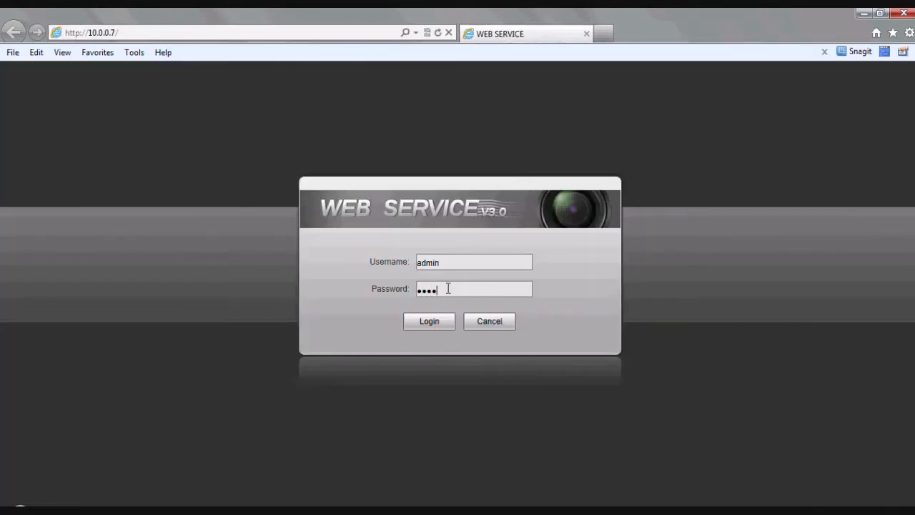
left_click(429, 323)
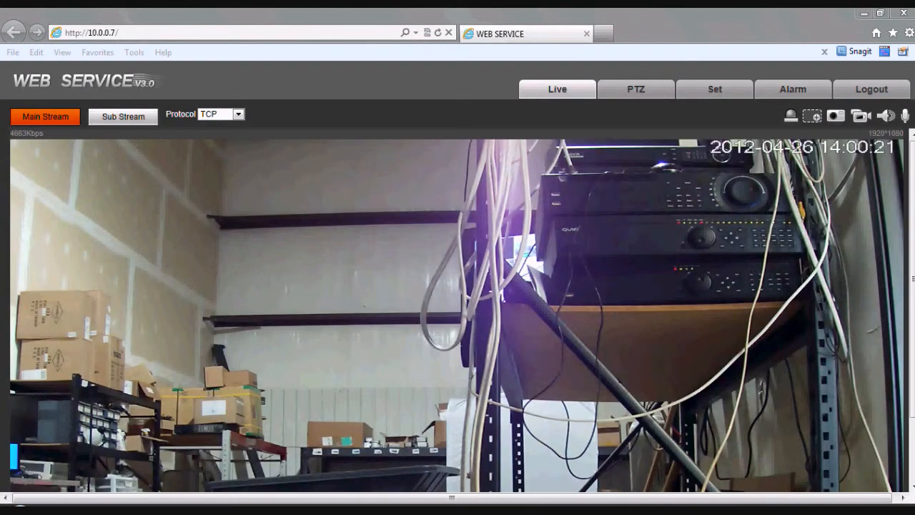
left_click_drag(912, 180, 912, 203)
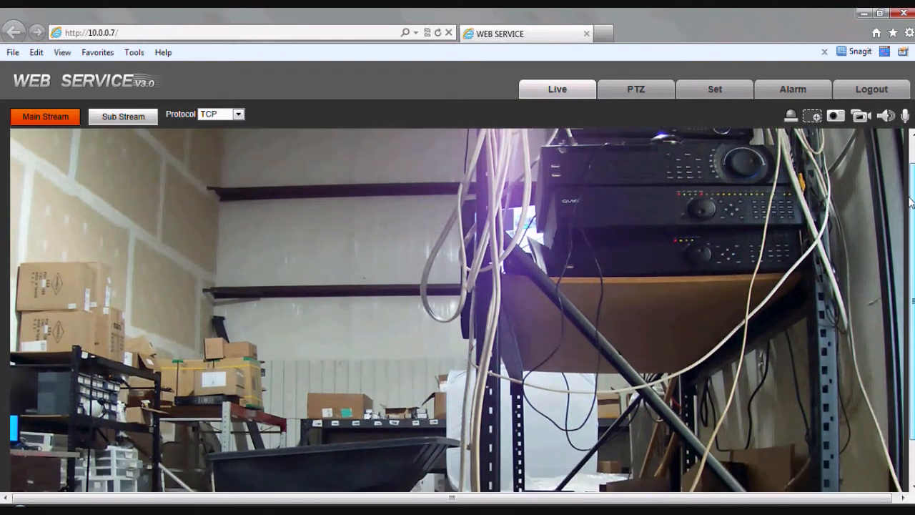
left_click(713, 90)
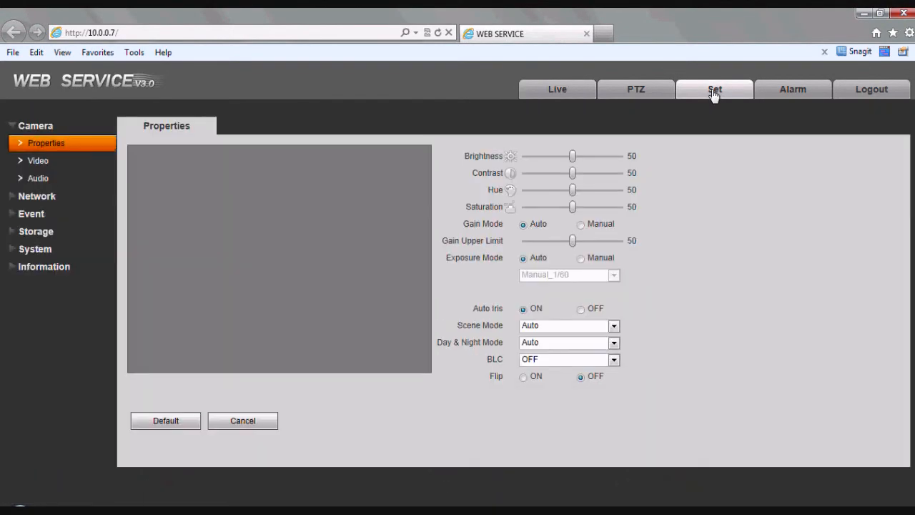
Open Camera > Video, allow the comdlg add-on, and submit the login again.
left_click(40, 162)
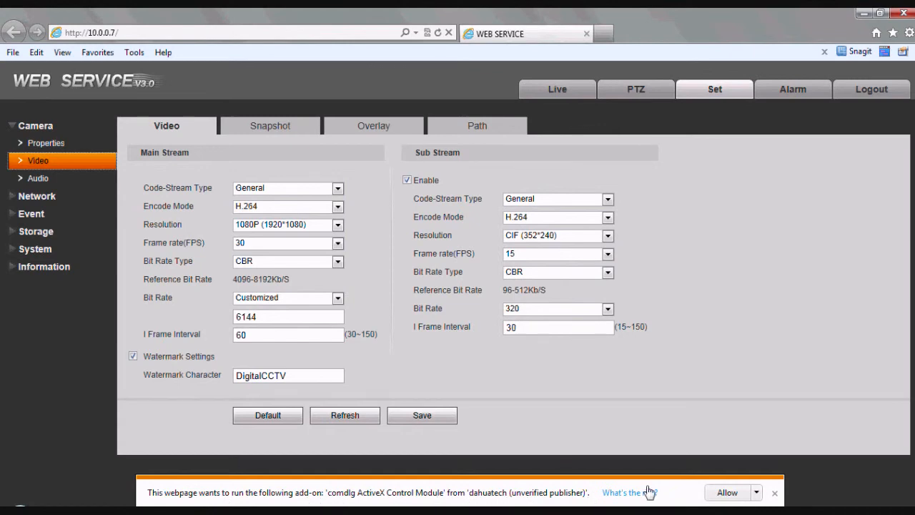
left_click(726, 492)
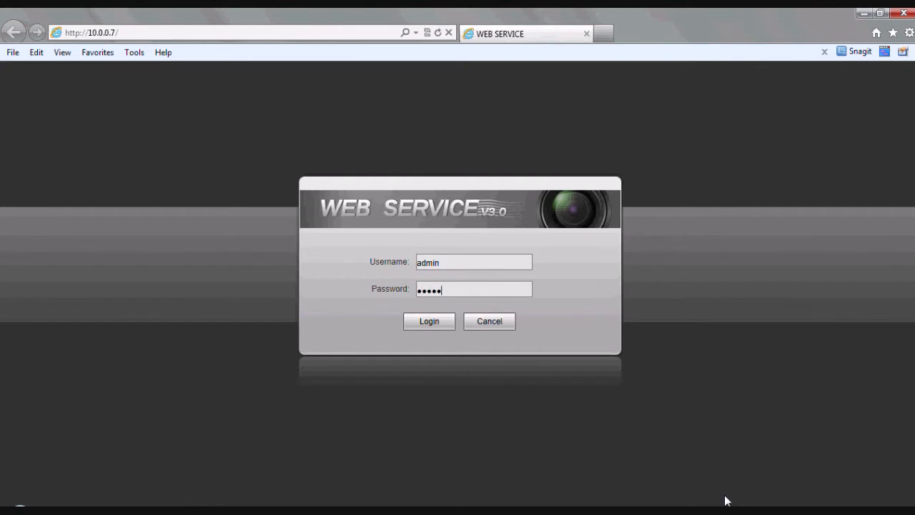
key("Return")
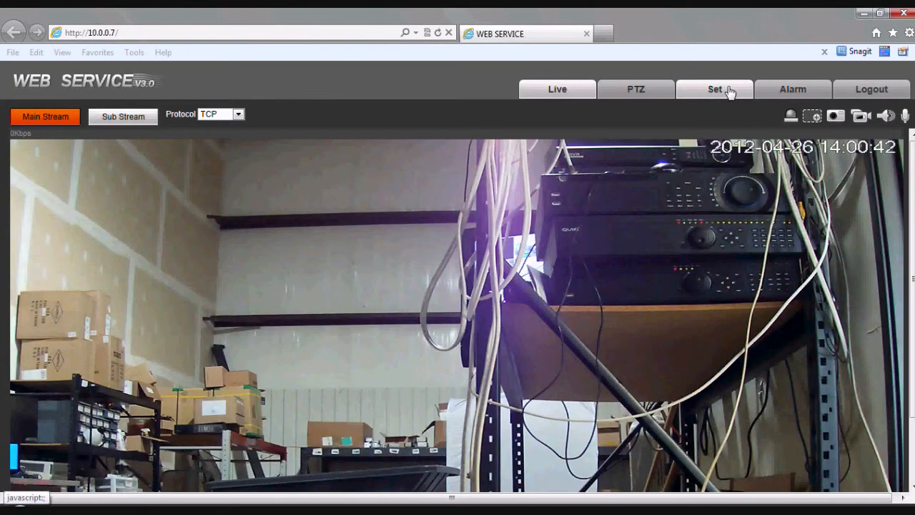
Check the main stream is 1080P at 30 fps in Camera > Video, then return to Live view.
left_click(715, 89)
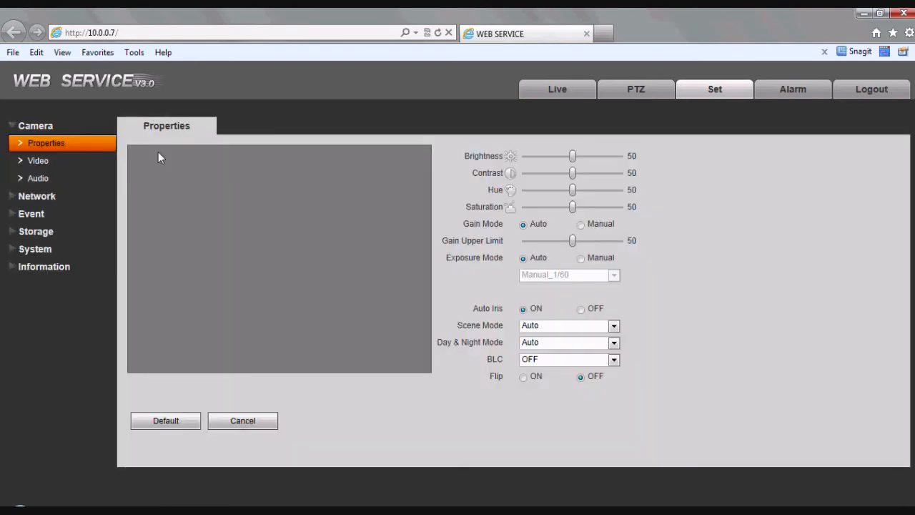
left_click(57, 165)
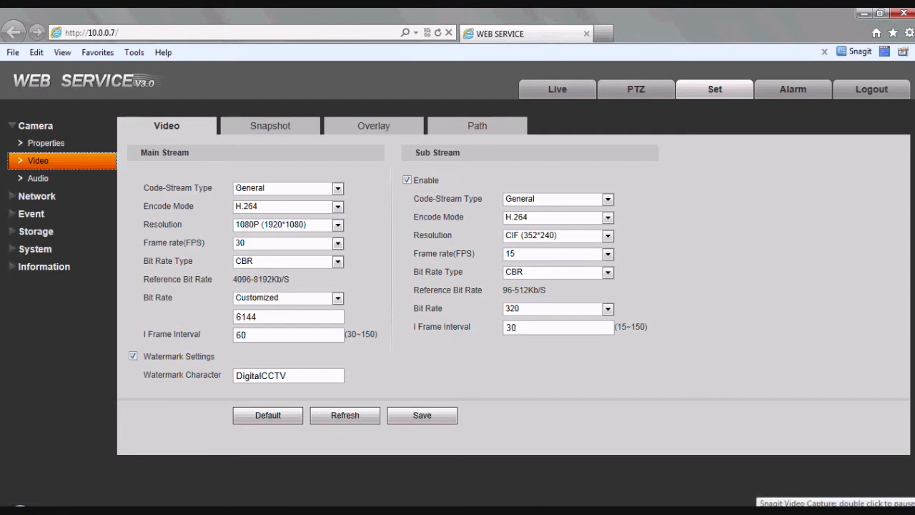
left_click(557, 89)
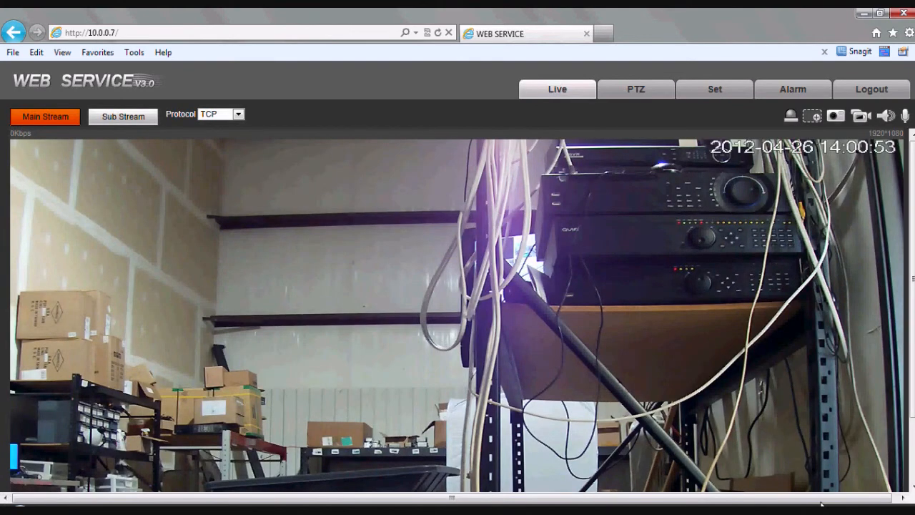